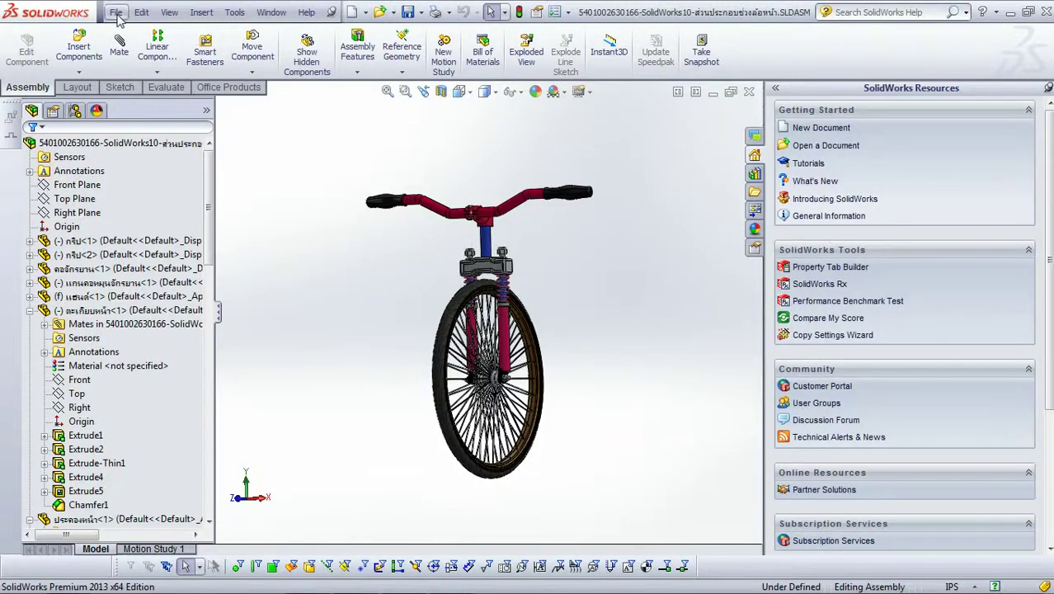
Open the File menu for the open bicycle front-fork assembly.
{"action": "left_click", "coordinate": [115, 12]}
Make a drawing from the assembly on an A4 (ISO) sheet.
{"action": "left_click", "coordinate": [190, 92]}
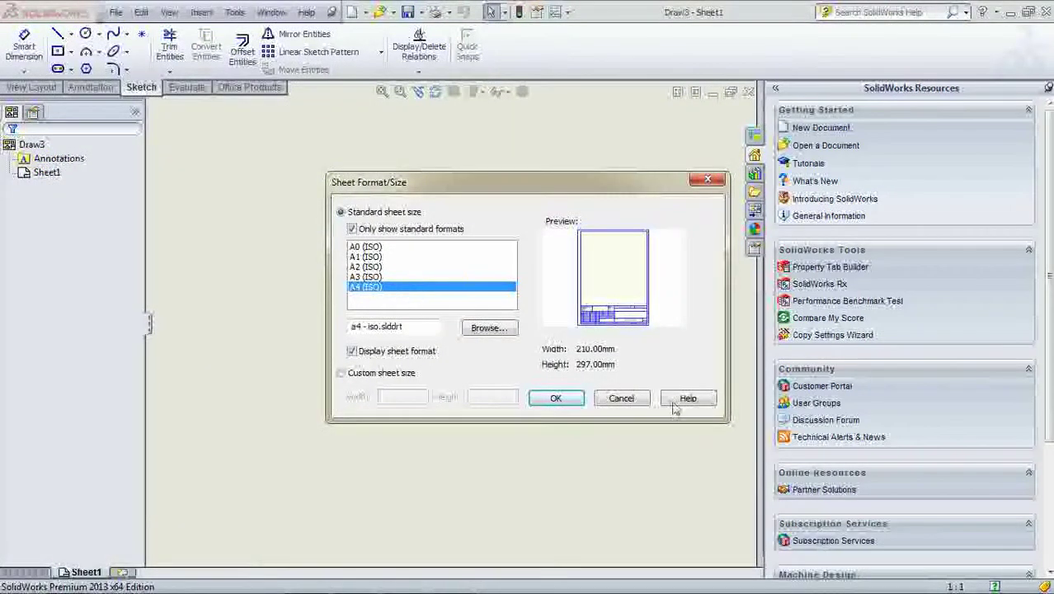
{"action": "left_click", "coordinate": [557, 397]}
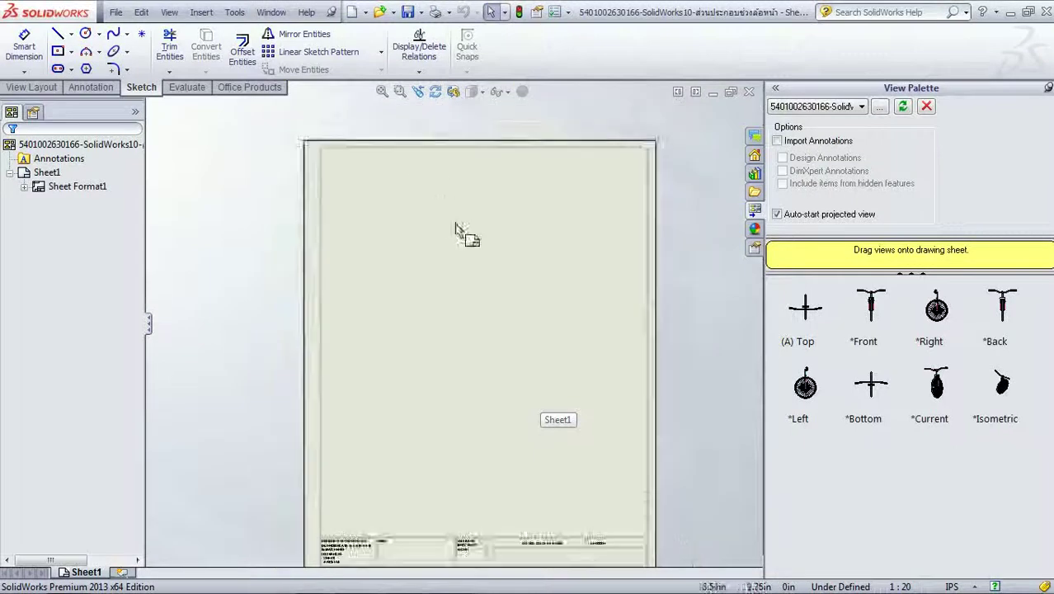
Drop the Isometric view from the View Palette onto the sheet with a custom 1:10 scale.
{"action": "left_click_drag", "start_coordinate": [1017, 393], "coordinate": [460, 302]}
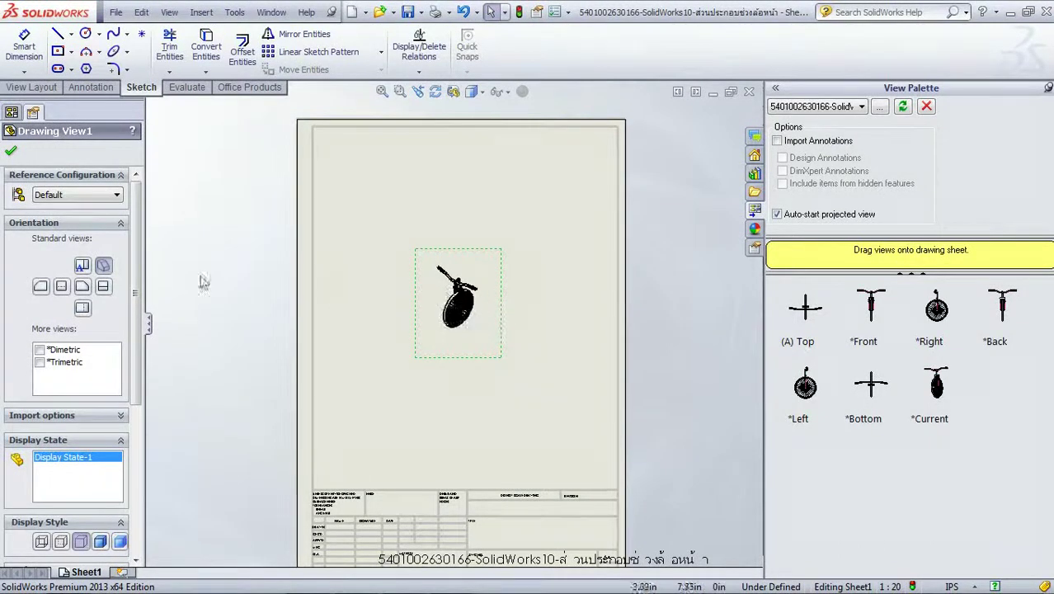
{"action": "scroll", "coordinate": [82, 346], "scroll_direction": "down", "scroll_amount": 3}
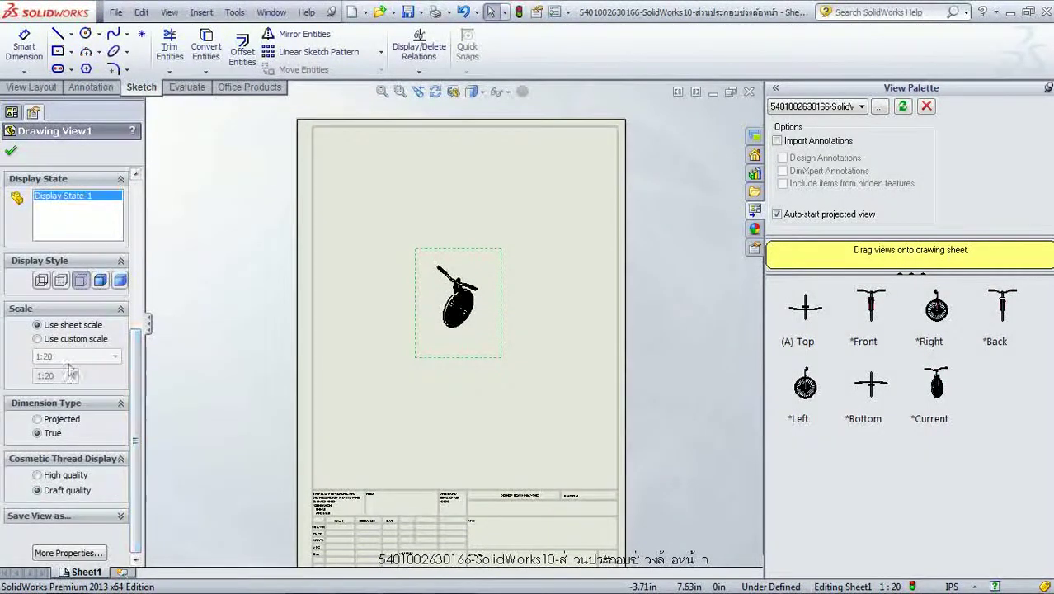
{"action": "left_click", "coordinate": [37, 339]}
{"action": "left_click", "coordinate": [78, 357]}
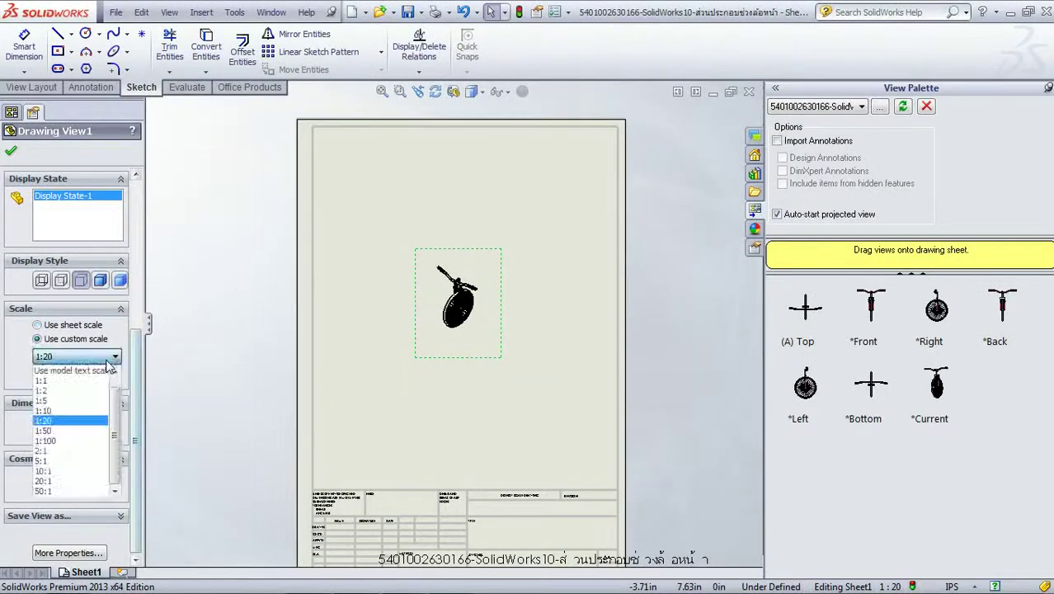
{"action": "left_click", "coordinate": [82, 411]}
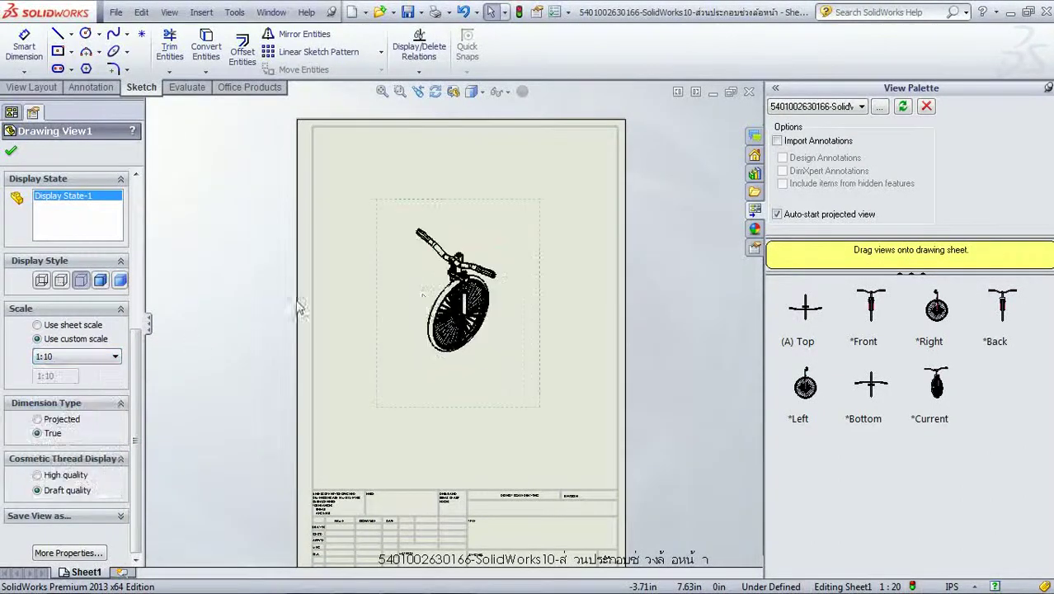
{"action": "left_click", "coordinate": [11, 151]}
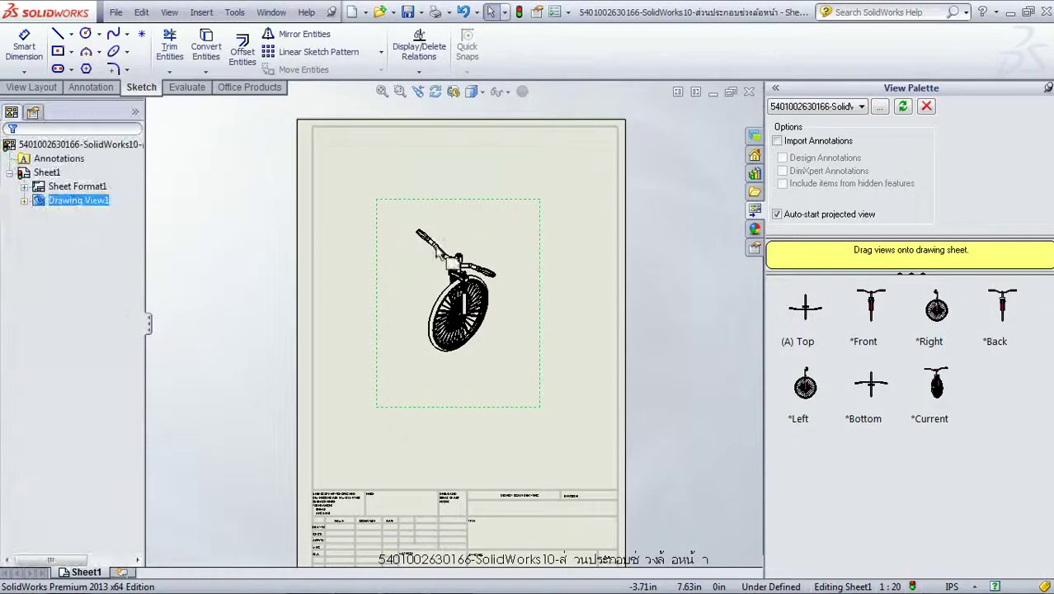
{"action": "scroll", "coordinate": [441, 209], "scroll_direction": "down", "scroll_amount": 1}
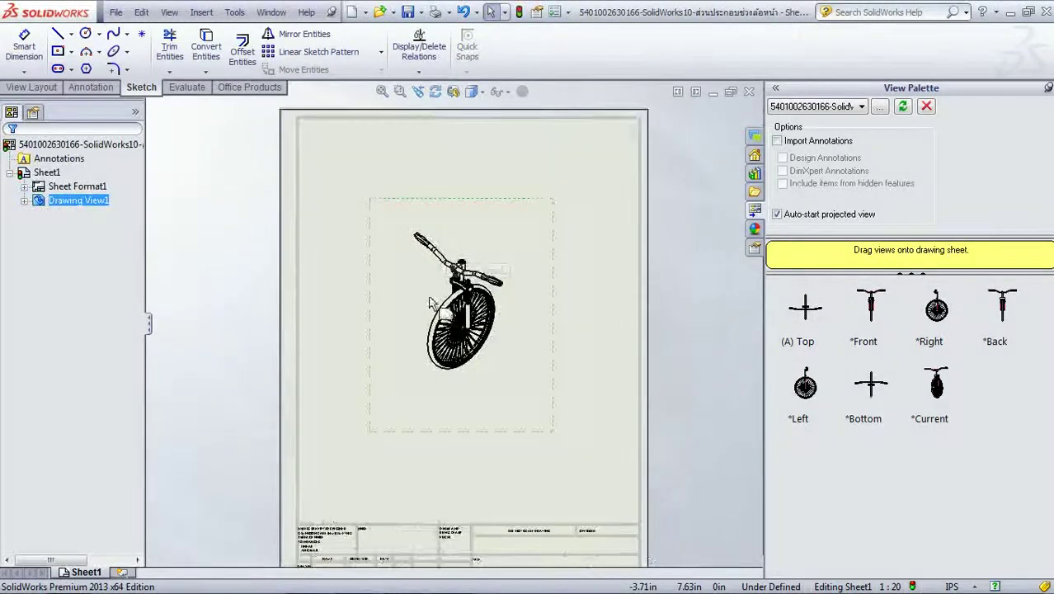
In Drawing View1's properties, turn on Show in exploded state using ExplView1.
{"action": "right_click", "coordinate": [484, 233]}
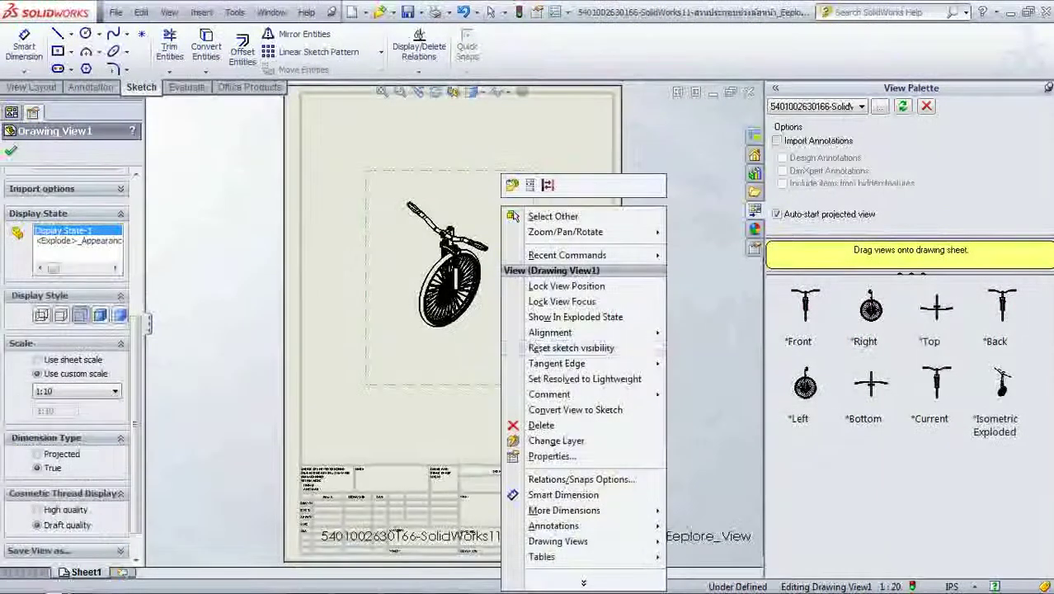
{"action": "left_click", "coordinate": [577, 456]}
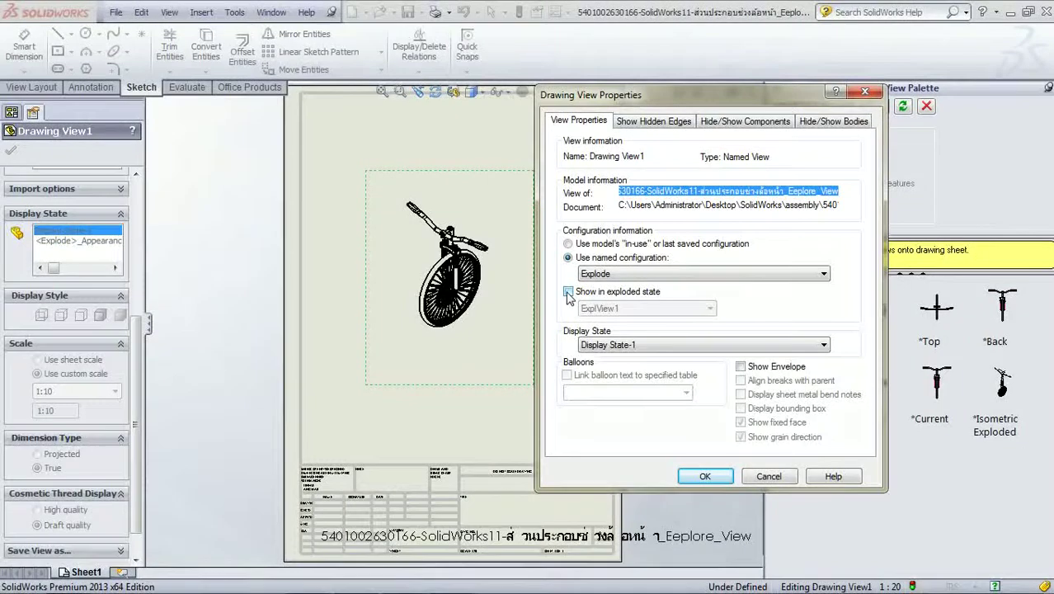
{"action": "left_click", "coordinate": [568, 294]}
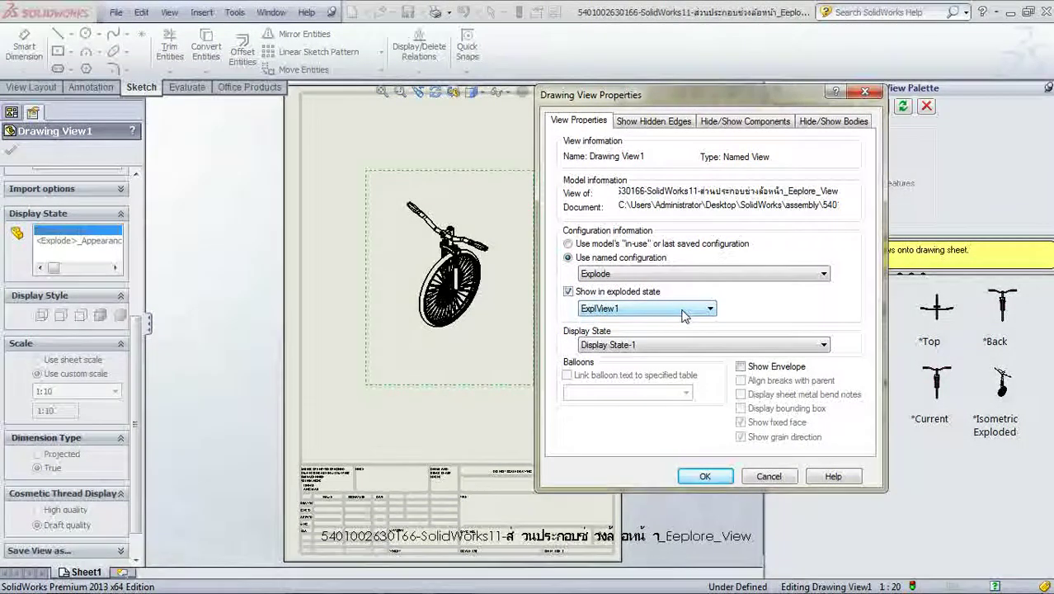
{"action": "left_click", "coordinate": [681, 318]}
{"action": "left_click", "coordinate": [681, 321]}
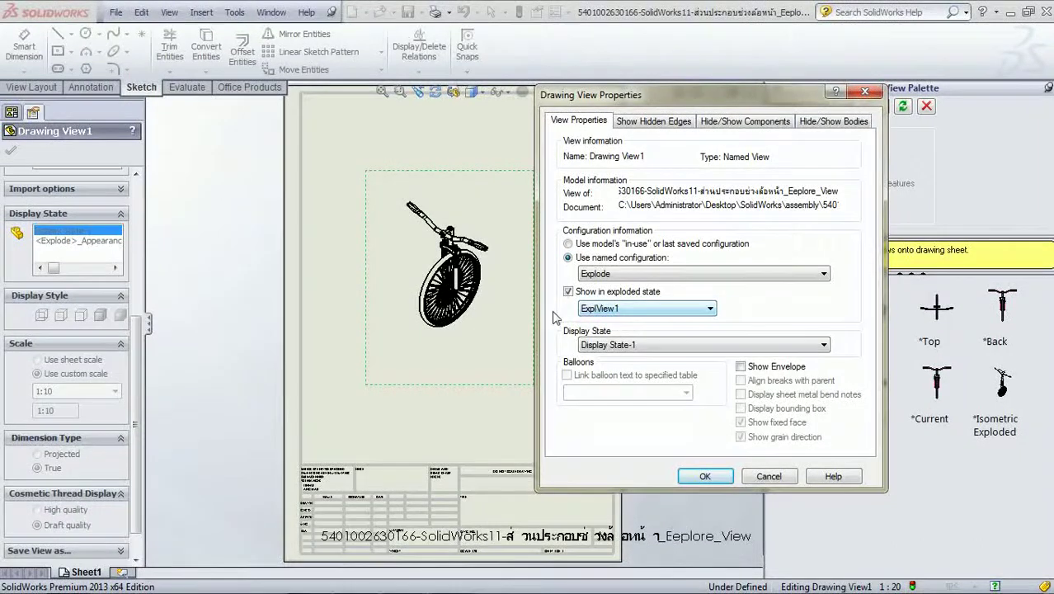
{"action": "left_click", "coordinate": [705, 476]}
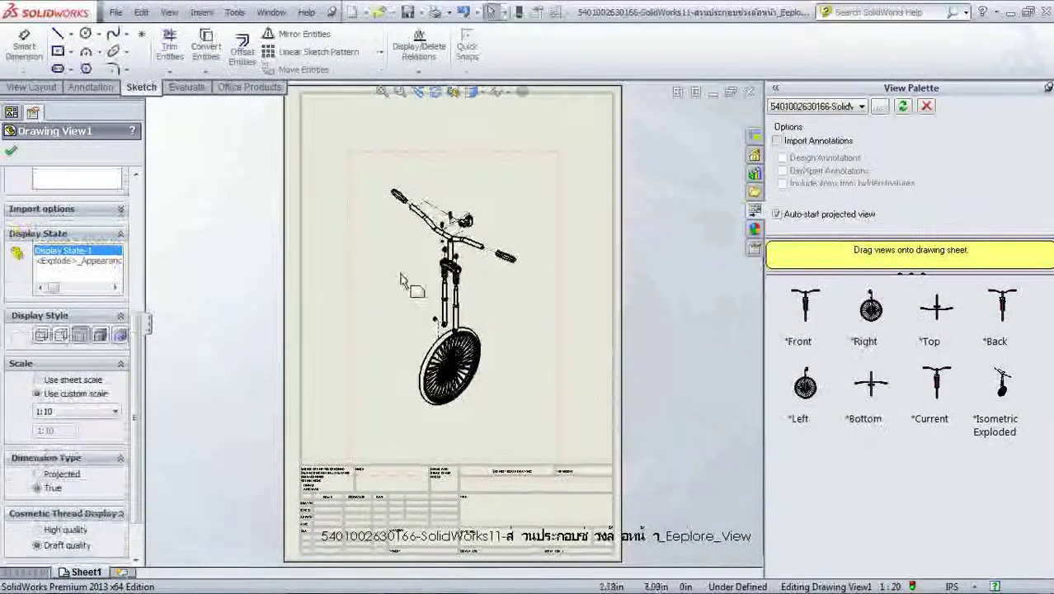
Drag the exploded fork view higher on the sheet, clear of the title block, and confirm.
{"action": "scroll", "coordinate": [494, 329], "scroll_direction": "down", "scroll_amount": 2}
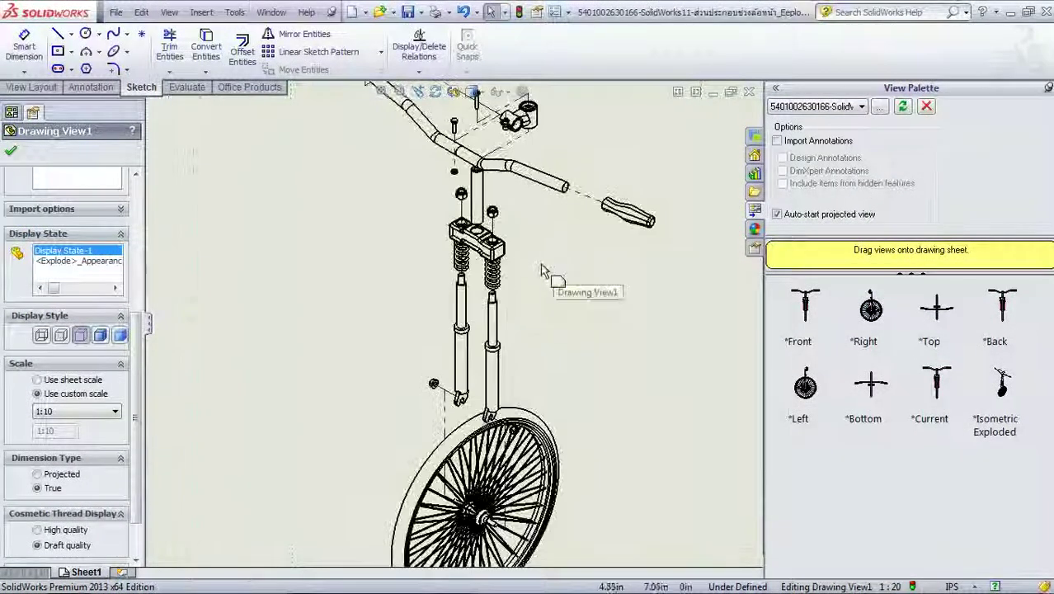
{"action": "scroll", "coordinate": [497, 341], "scroll_direction": "up", "scroll_amount": 3}
{"action": "scroll", "coordinate": [512, 301], "scroll_direction": "down", "scroll_amount": 2}
{"action": "scroll", "coordinate": [517, 311], "scroll_direction": "up", "scroll_amount": 2}
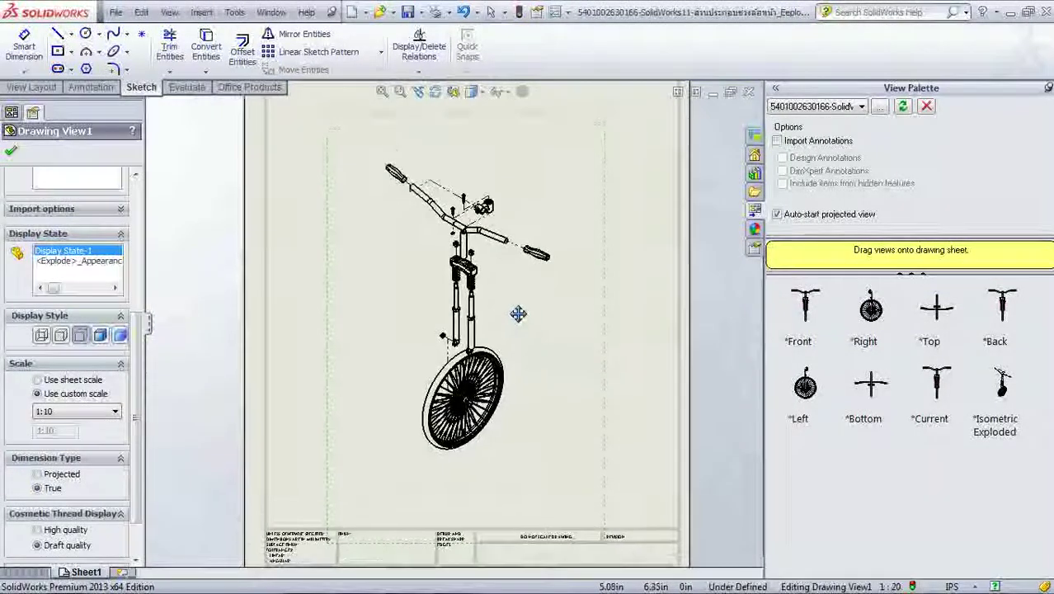
{"action": "scroll", "coordinate": [563, 173], "scroll_direction": "up", "scroll_amount": 1}
{"action": "scroll", "coordinate": [568, 198], "scroll_direction": "down", "scroll_amount": 1}
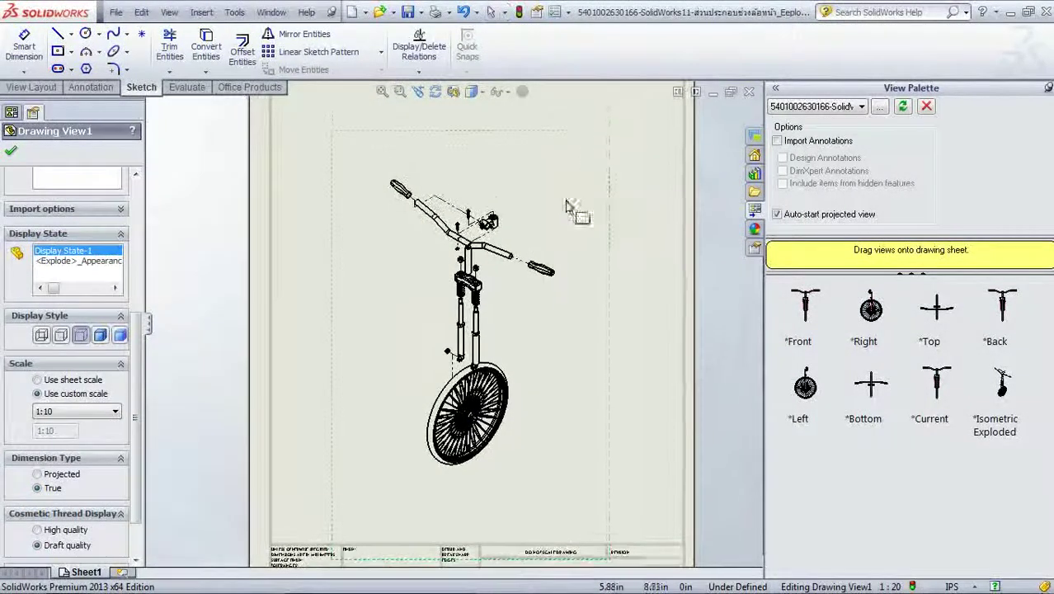
{"action": "key", "text": "Escape"}
{"action": "left_click_drag", "start_coordinate": [602, 131], "coordinate": [610, 101]}
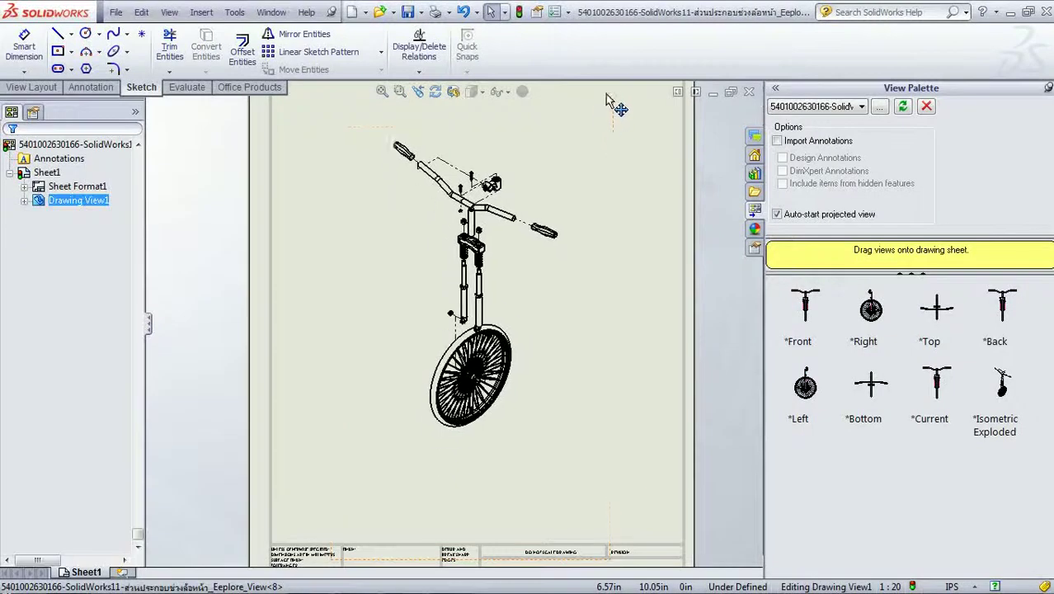
{"action": "left_click", "coordinate": [610, 102]}
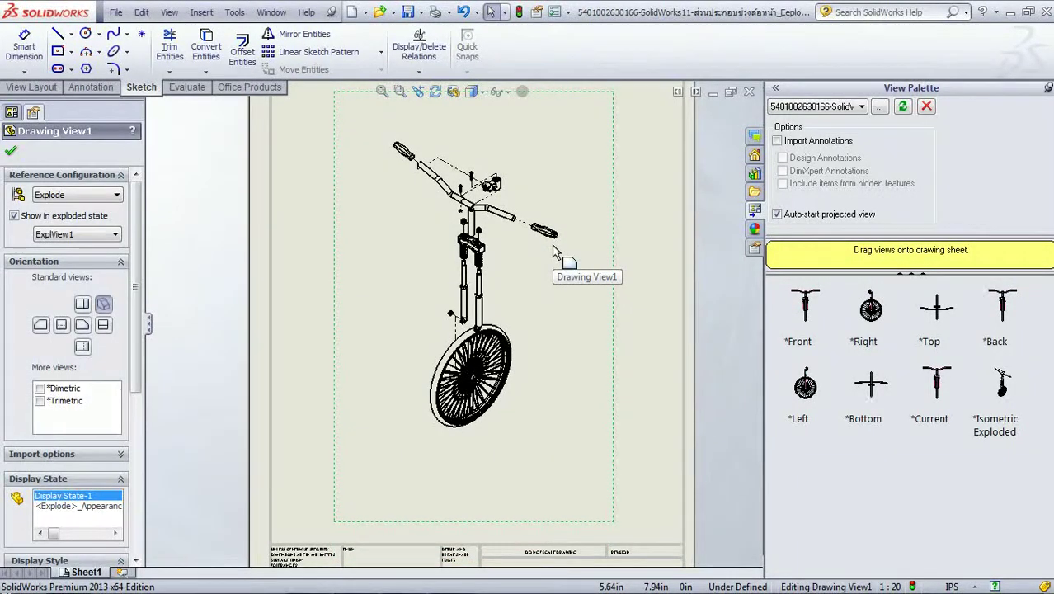
{"action": "left_click", "coordinate": [11, 151]}
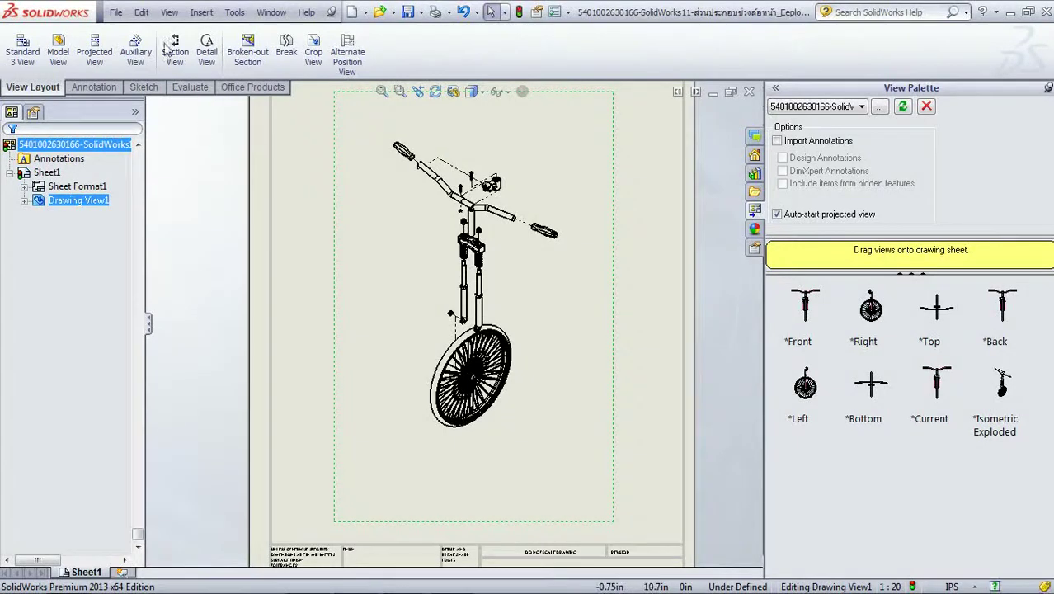
{"action": "left_click", "coordinate": [201, 11]}
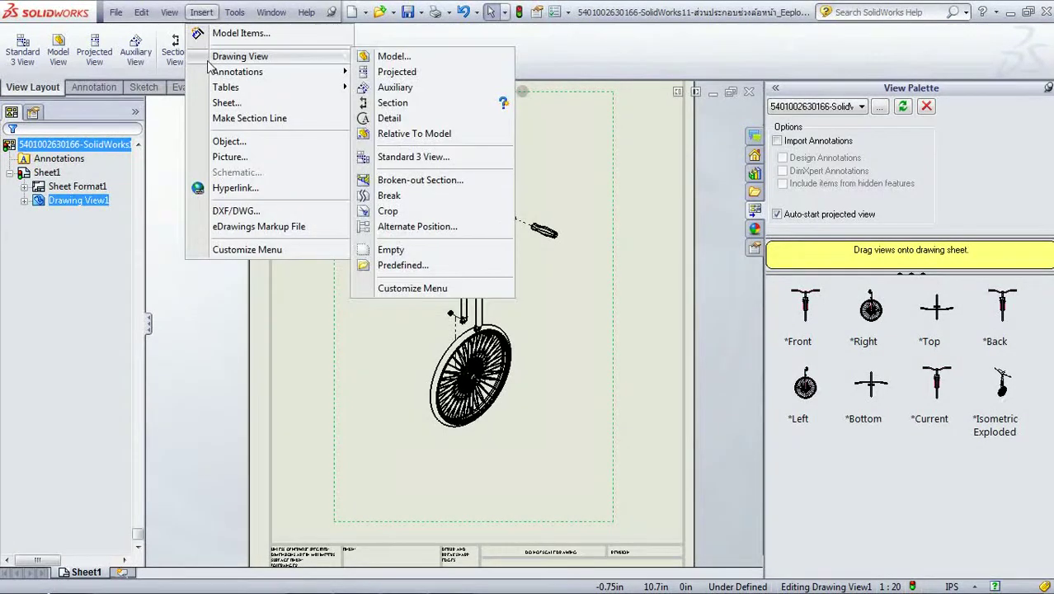
{"action": "mouse_move", "coordinate": [226, 86]}
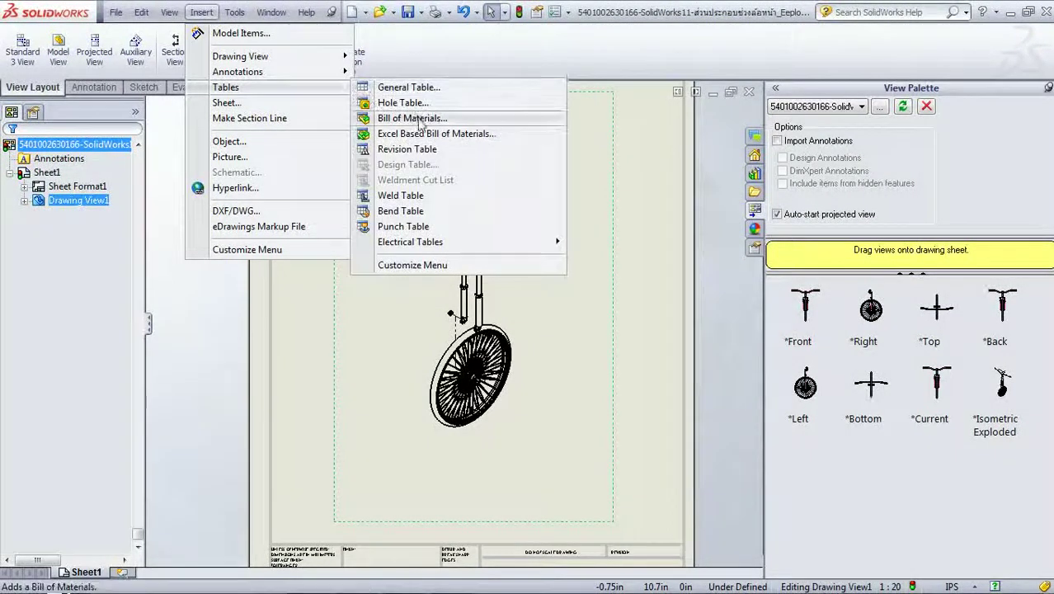
Insert a Bill of Materials set to Parts only and accept its settings.
{"action": "left_click", "coordinate": [422, 124]}
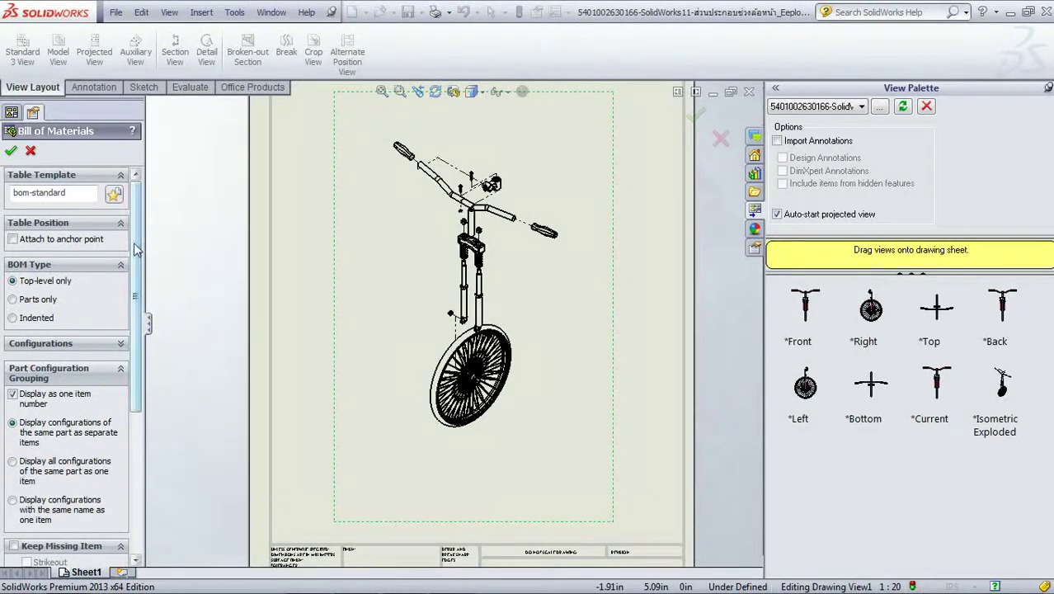
{"action": "scroll", "coordinate": [132, 251], "scroll_direction": "down", "scroll_amount": 1}
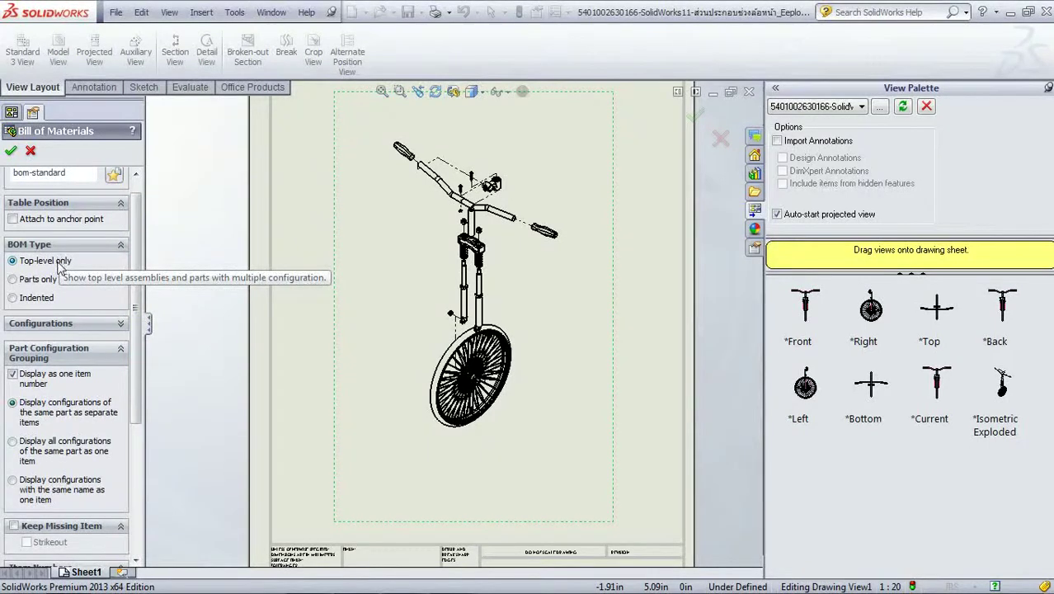
{"action": "left_click", "coordinate": [52, 281]}
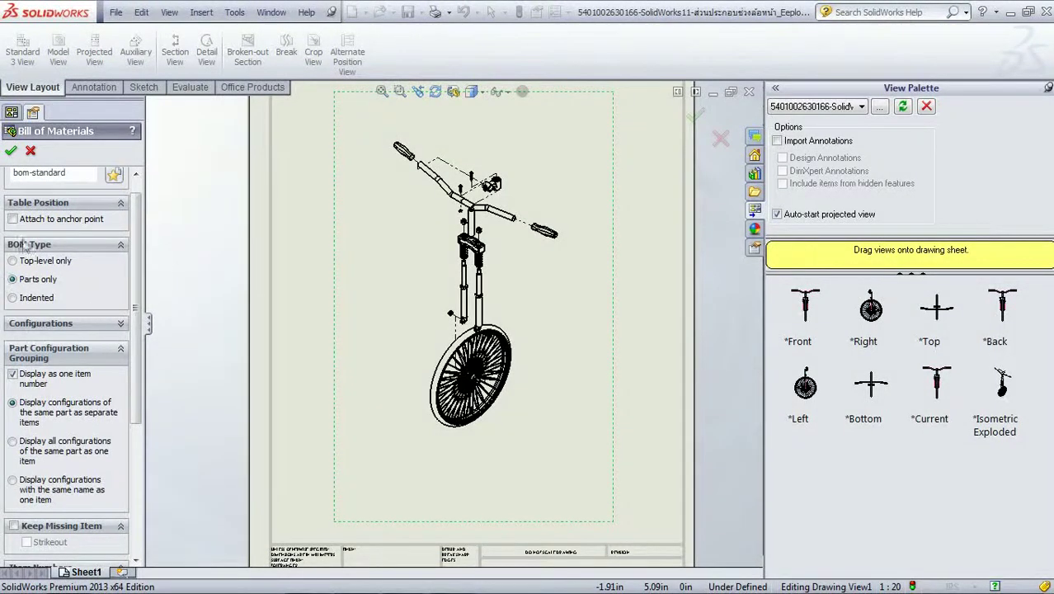
{"action": "left_click", "coordinate": [11, 150]}
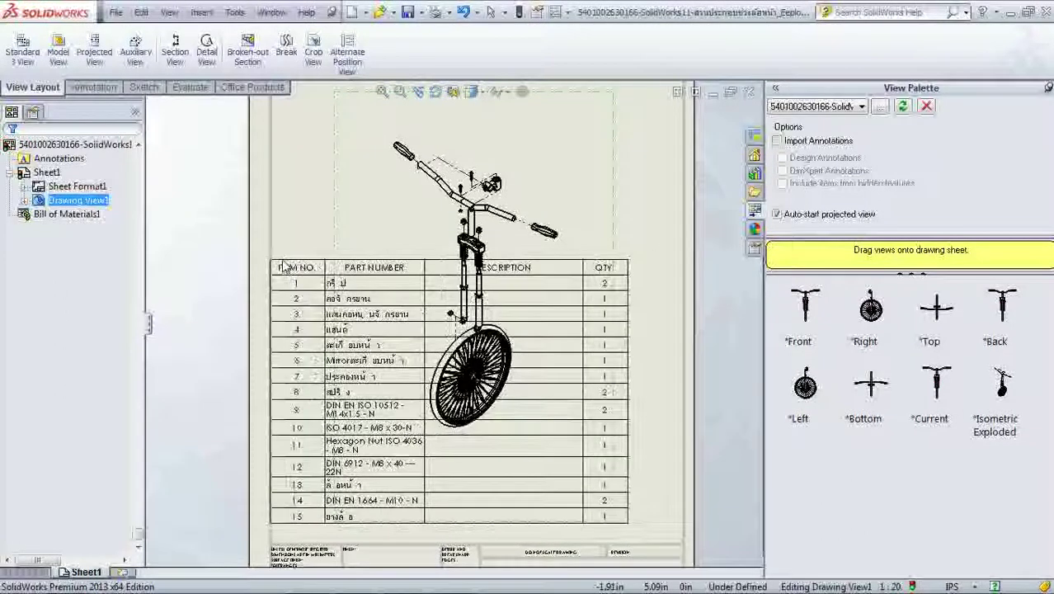
Drop the BOM table onto the sheet toward the lower right and fit the whole sheet in view.
{"action": "left_click", "coordinate": [280, 266]}
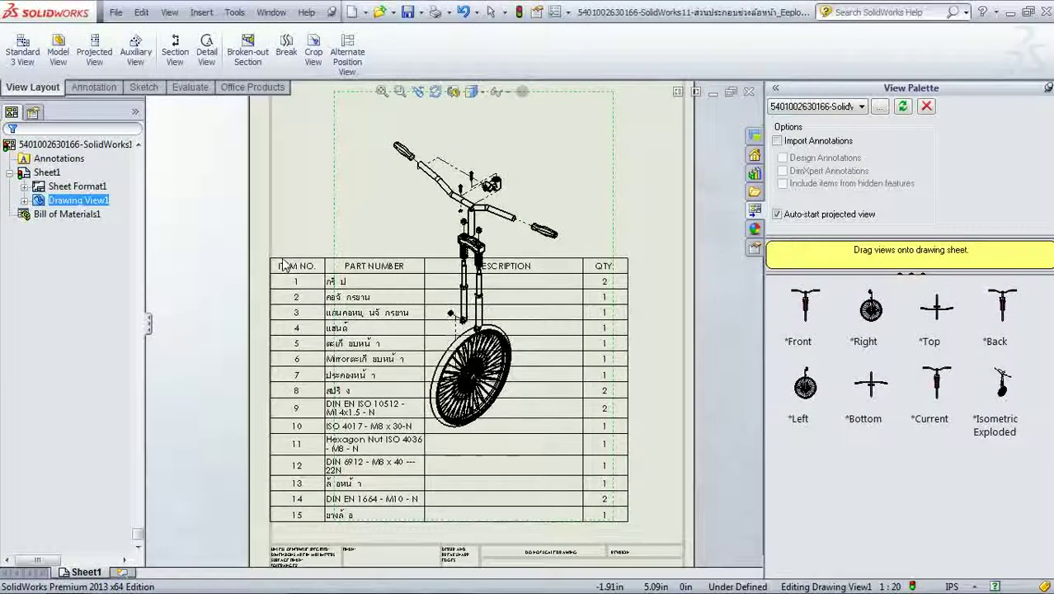
{"action": "key", "text": "f"}
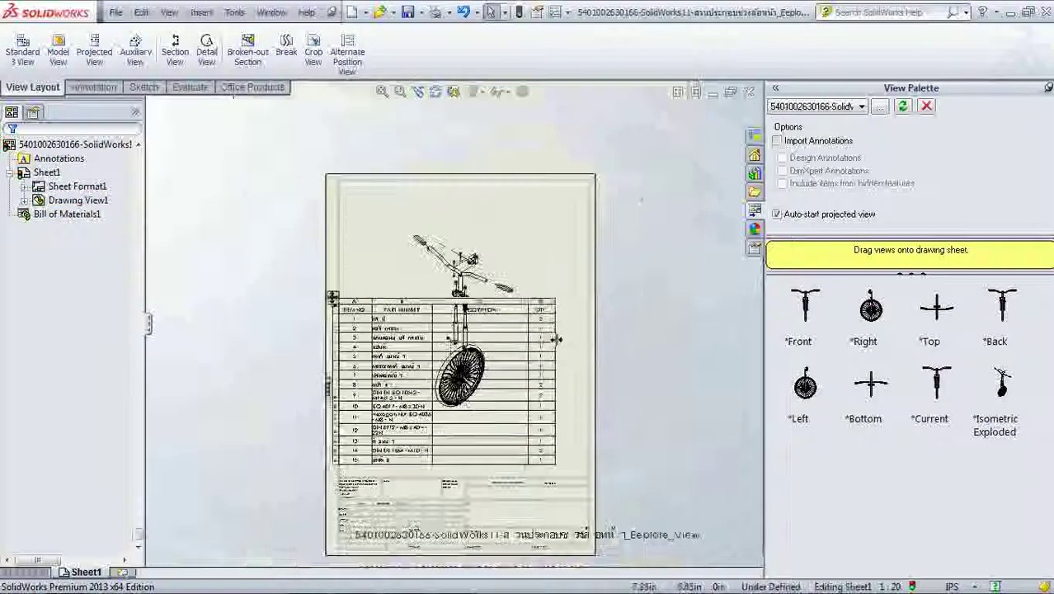
{"action": "left_click", "coordinate": [540, 340]}
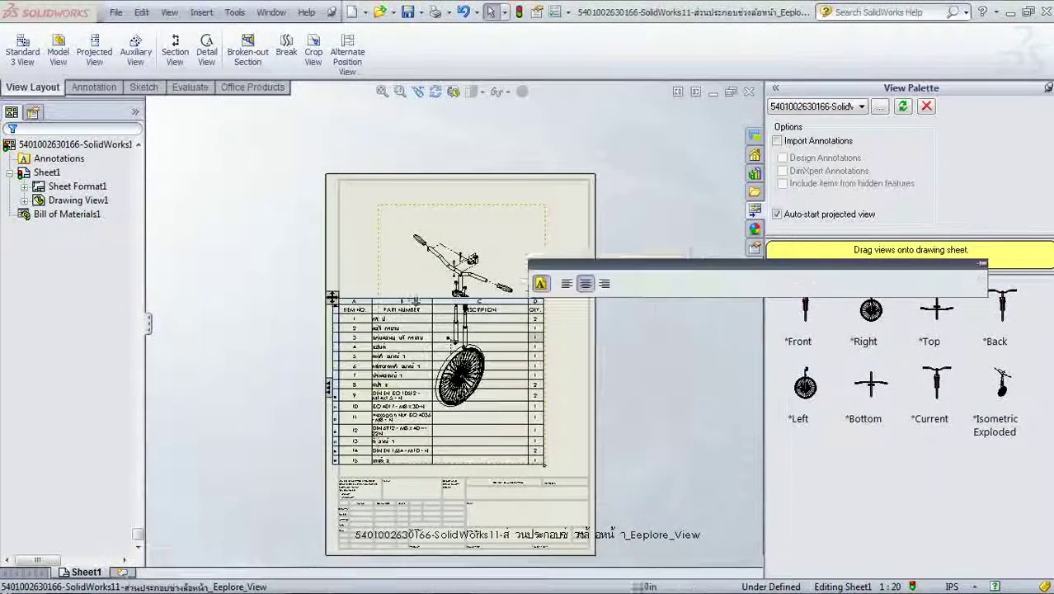
{"action": "scroll", "coordinate": [423, 334], "scroll_direction": "down", "scroll_amount": 2}
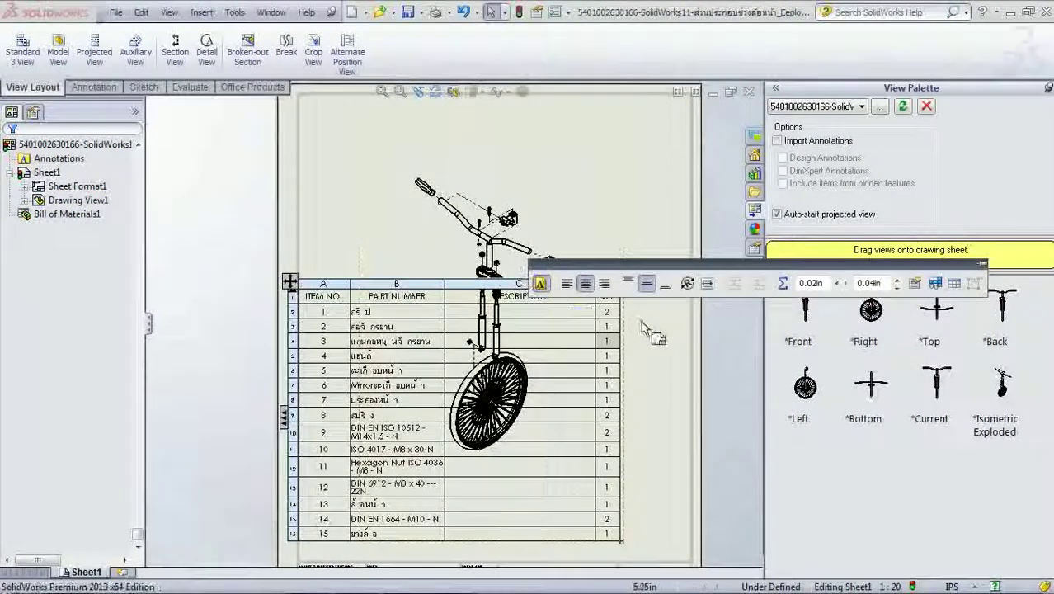
{"action": "left_click", "coordinate": [641, 334]}
{"action": "left_click", "coordinate": [497, 259]}
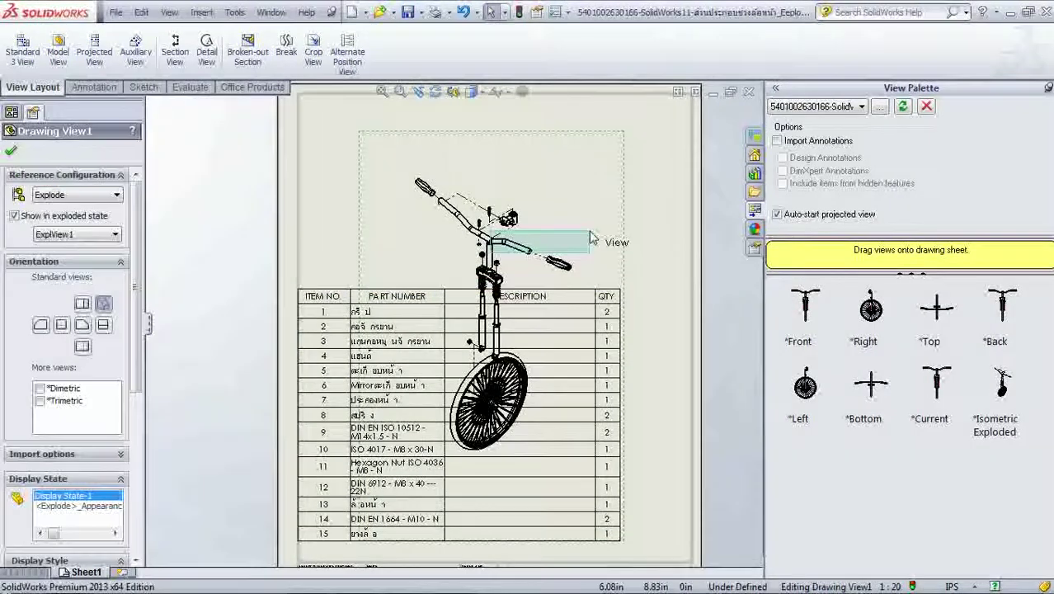
{"action": "key", "text": "Escape"}
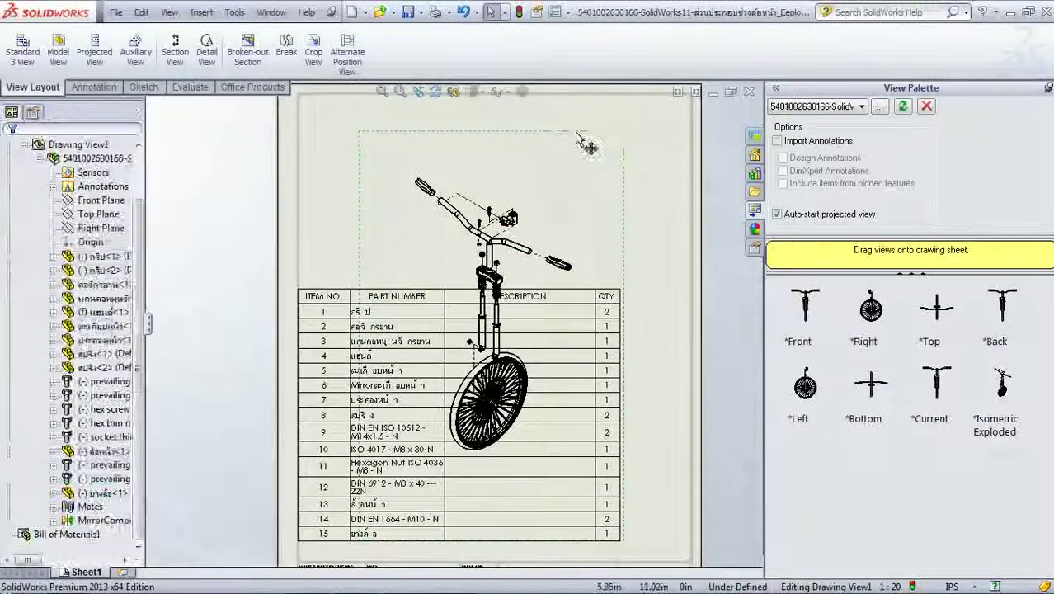
{"action": "key", "text": "ctrl+z"}
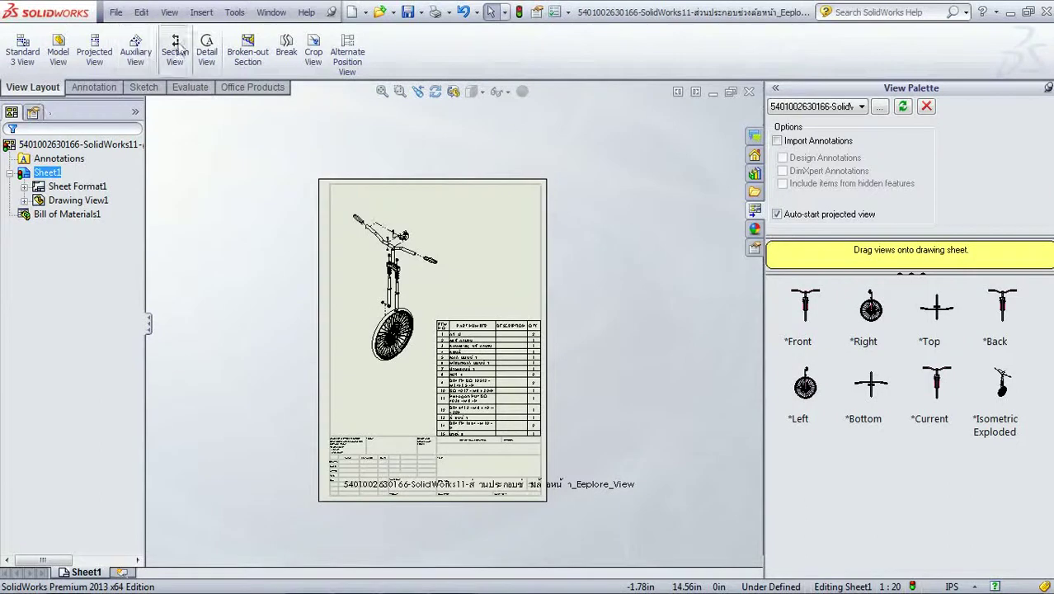
{"action": "left_click", "coordinate": [104, 99]}
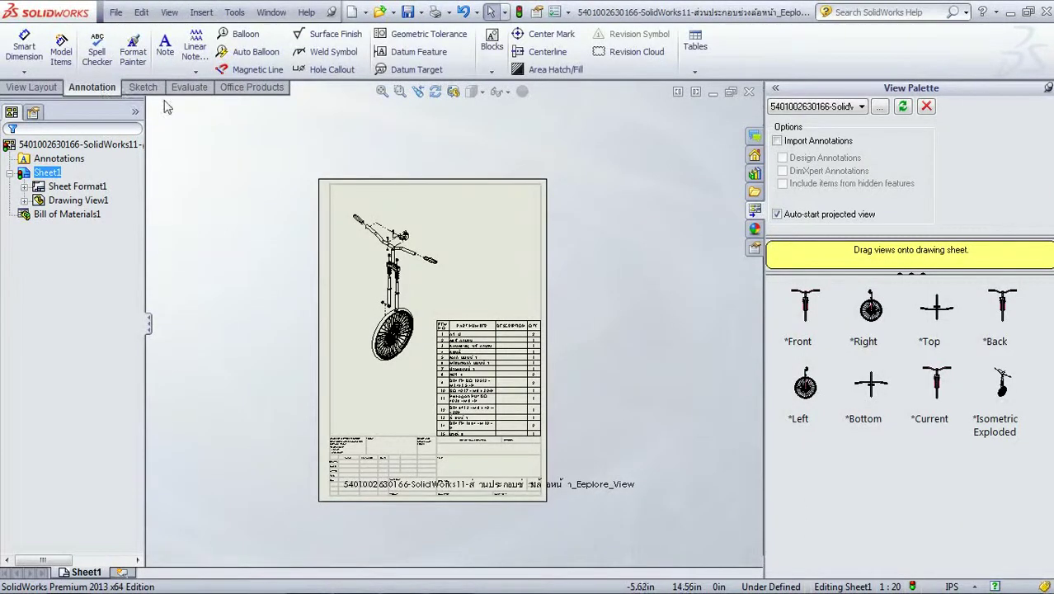
Start Auto Balloon and, after trying Top, Left, Right and Circular layouts, choose Square.
{"action": "left_click", "coordinate": [250, 56]}
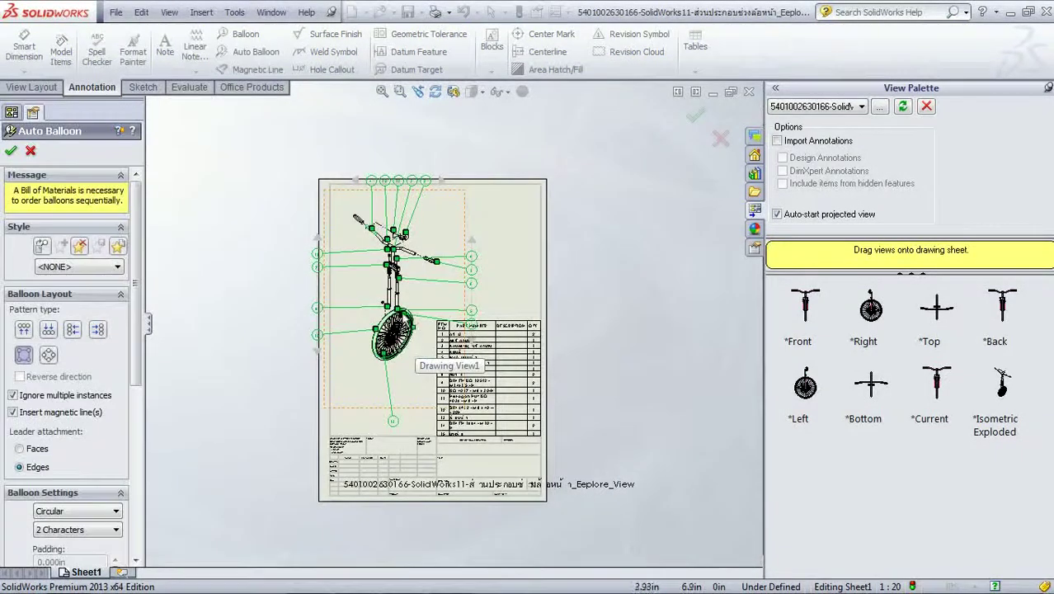
{"action": "scroll", "coordinate": [417, 317], "scroll_direction": "down", "scroll_amount": 2}
{"action": "scroll", "coordinate": [435, 311], "scroll_direction": "up", "scroll_amount": 1}
{"action": "scroll", "coordinate": [436, 341], "scroll_direction": "down", "scroll_amount": 1}
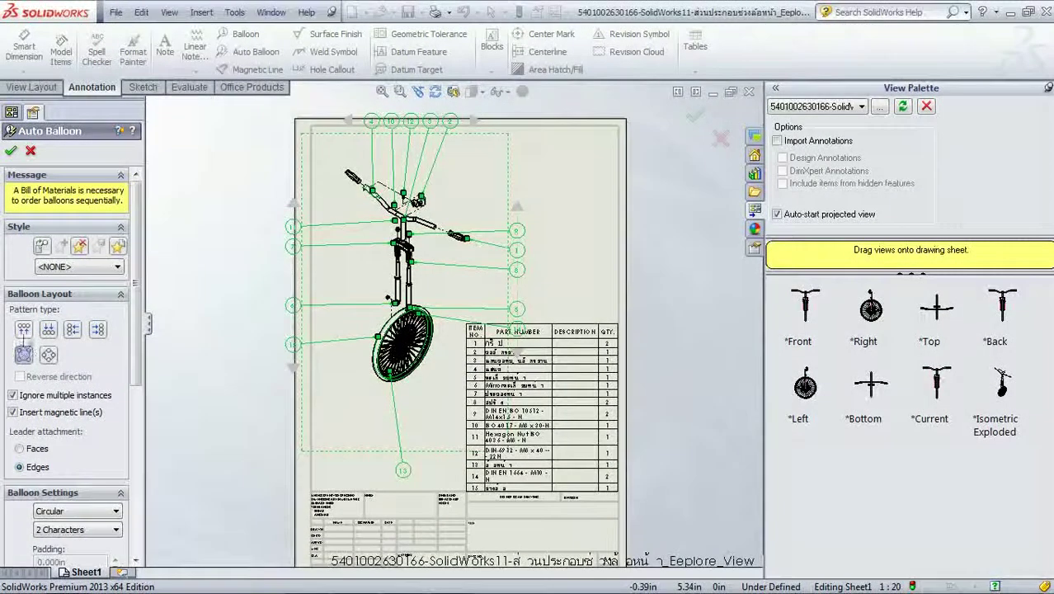
{"action": "left_click", "coordinate": [72, 329]}
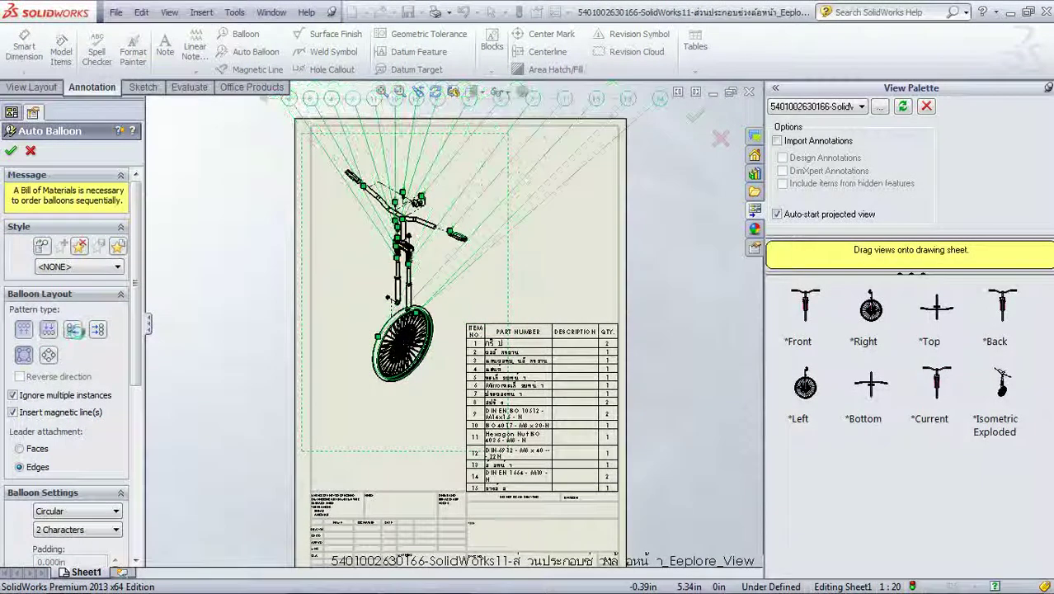
{"action": "left_click", "coordinate": [47, 329]}
{"action": "left_click", "coordinate": [98, 329]}
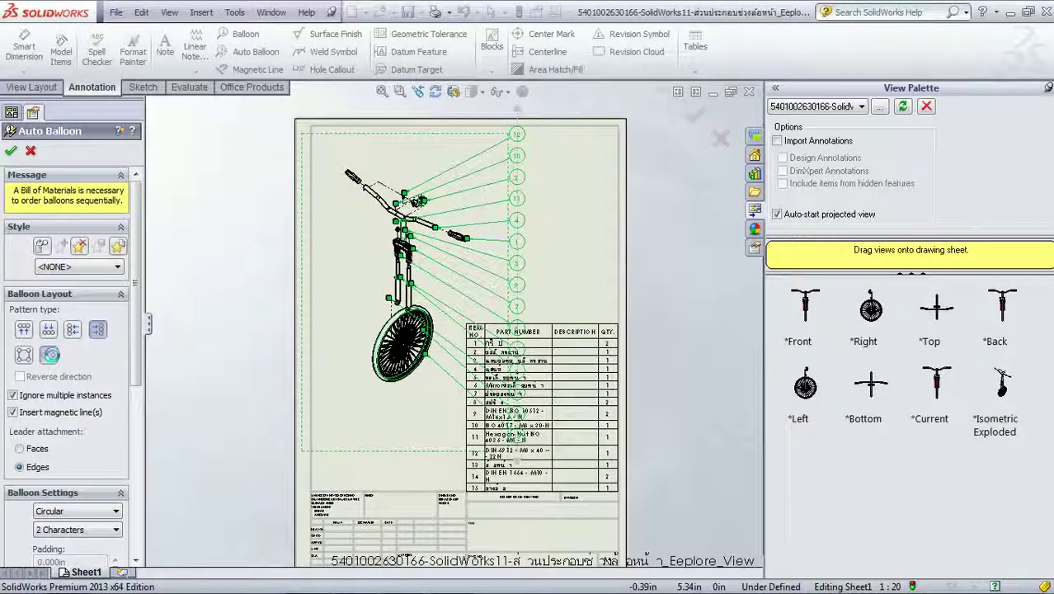
{"action": "left_click", "coordinate": [48, 355]}
{"action": "left_click", "coordinate": [24, 354]}
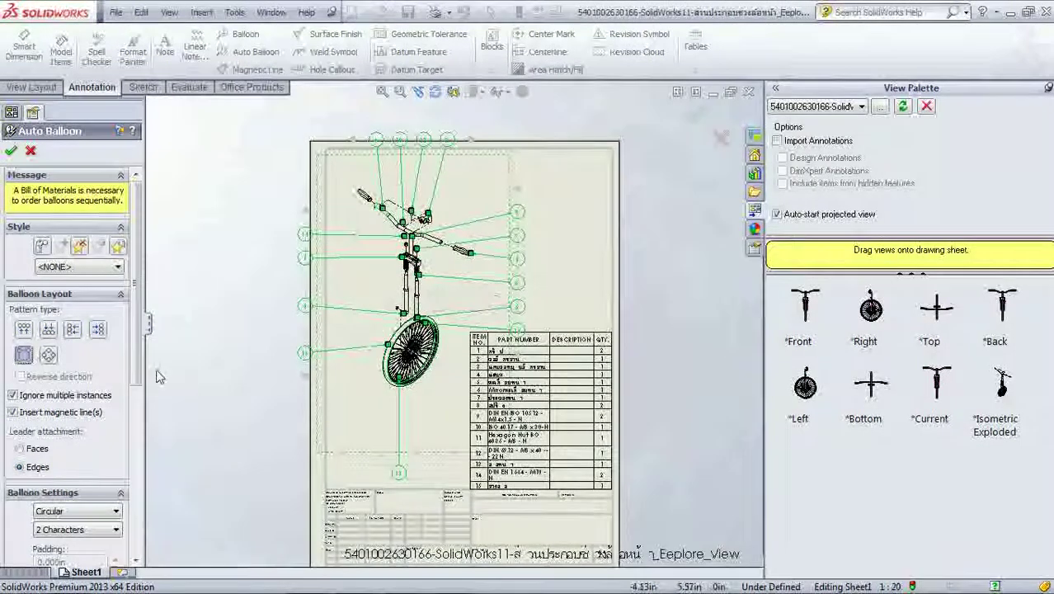
Apply the square balloons to Drawing View1 and accept them.
{"action": "left_click", "coordinate": [401, 441]}
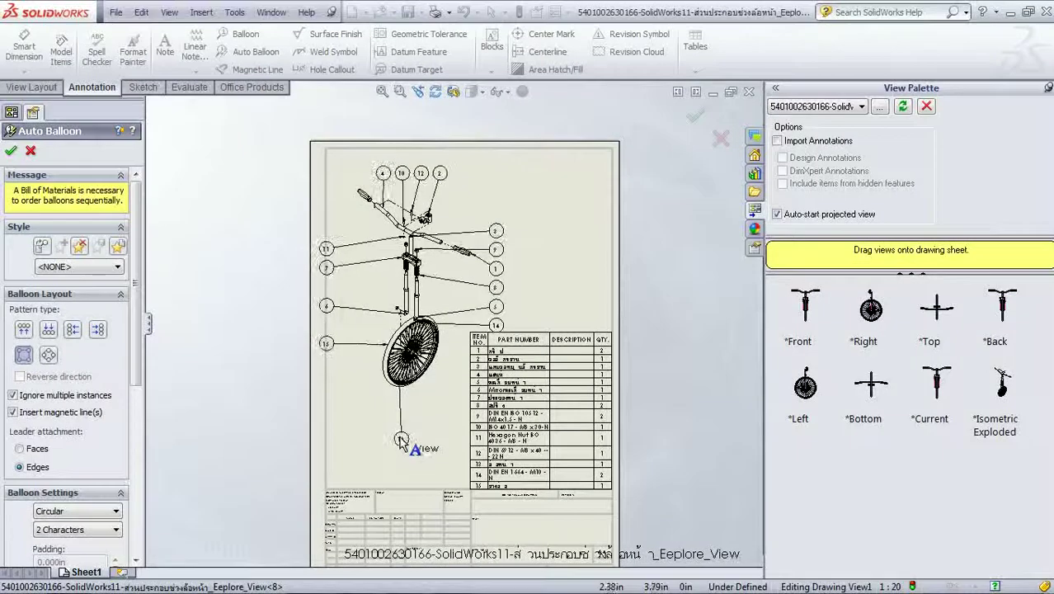
{"action": "left_click", "coordinate": [400, 441]}
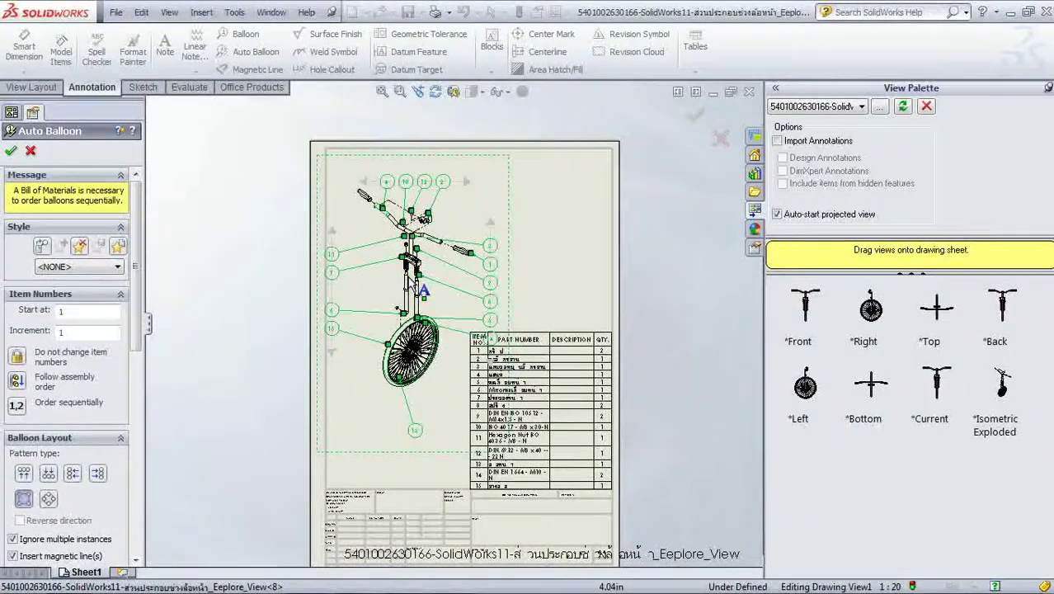
{"action": "left_click", "coordinate": [11, 151]}
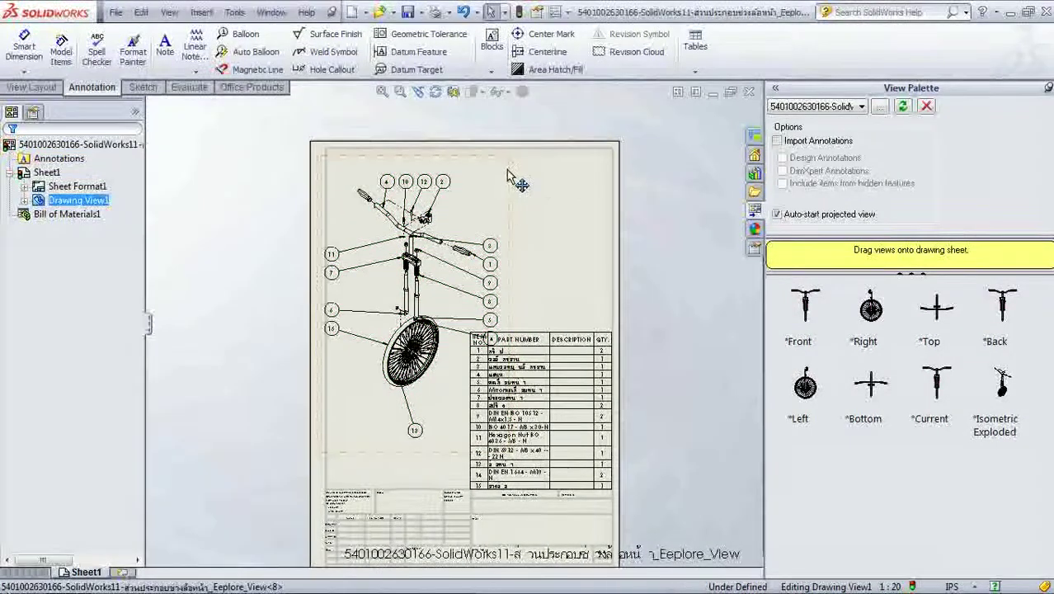
Drag the ballooned fork view a little upward, deselect it, and zoom to see the sheet.
{"action": "left_click_drag", "start_coordinate": [507, 173], "coordinate": [506, 163]}
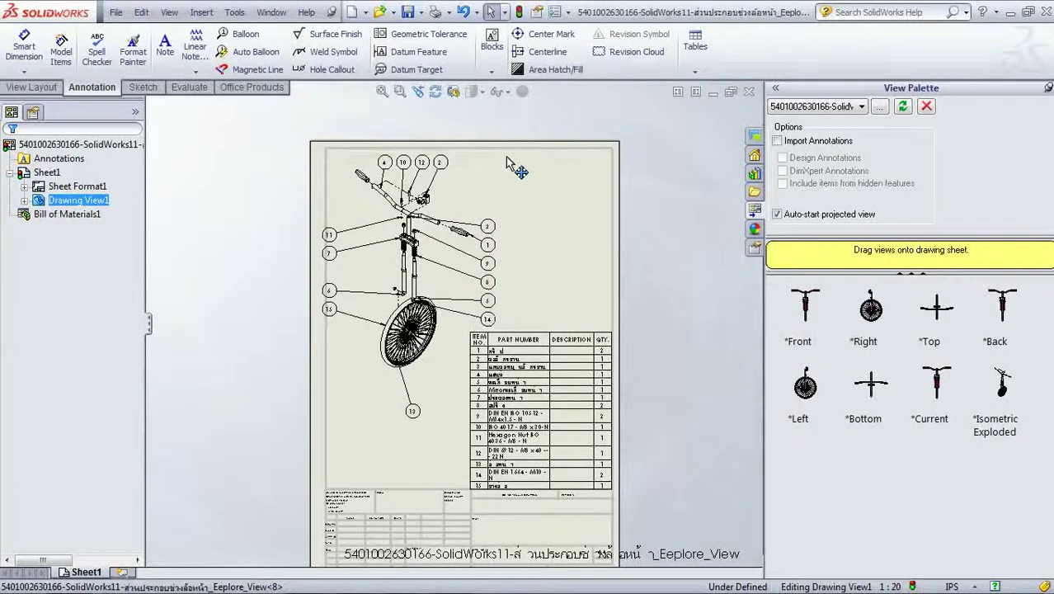
{"action": "left_click", "coordinate": [507, 162]}
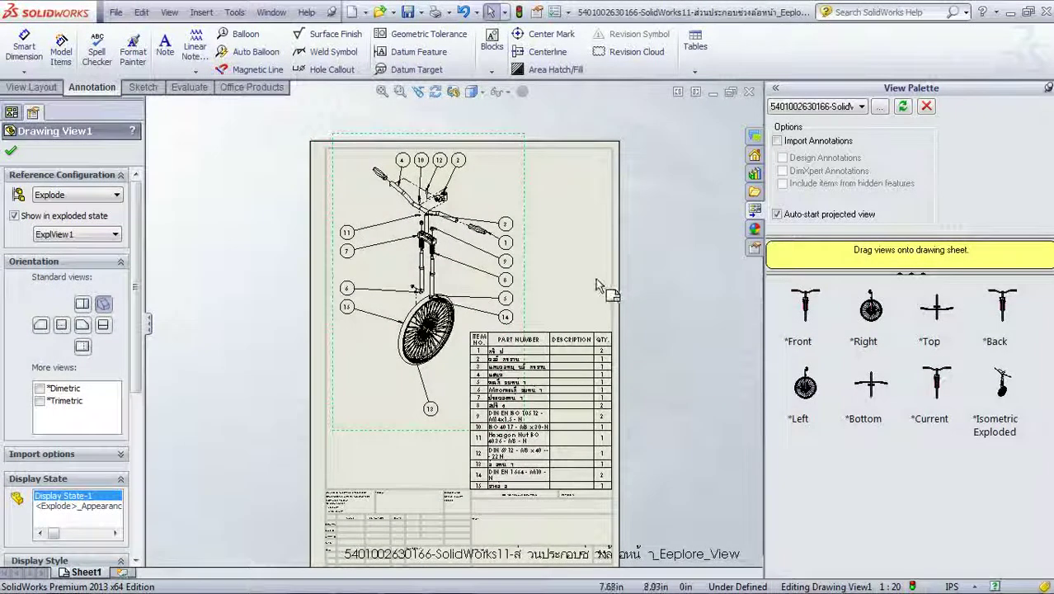
{"action": "left_click", "coordinate": [10, 150]}
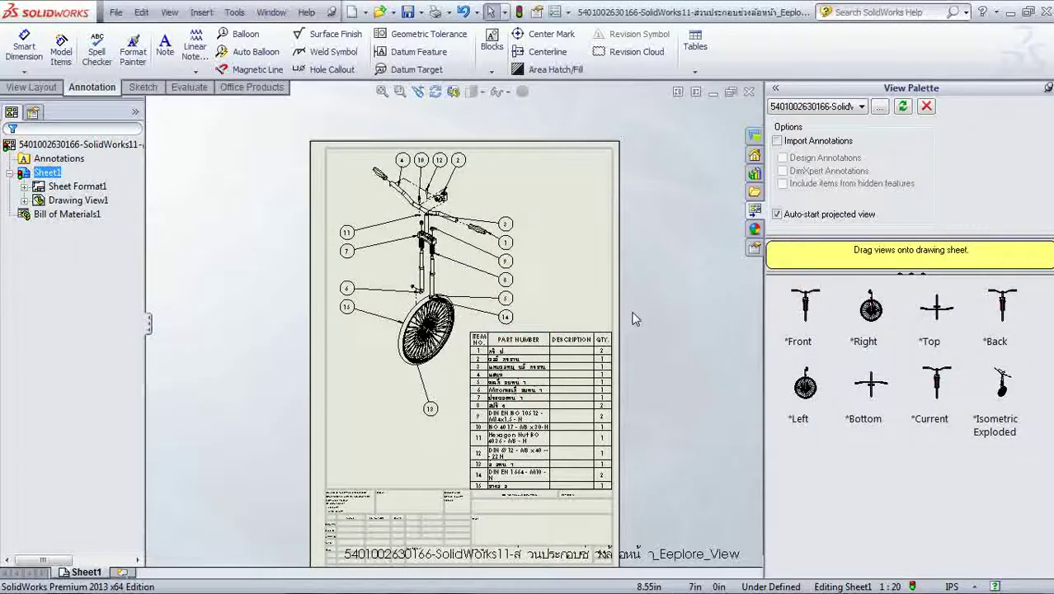
{"action": "scroll", "coordinate": [598, 343], "scroll_direction": "down", "scroll_amount": 3}
{"action": "scroll", "coordinate": [598, 344], "scroll_direction": "up", "scroll_amount": 2}
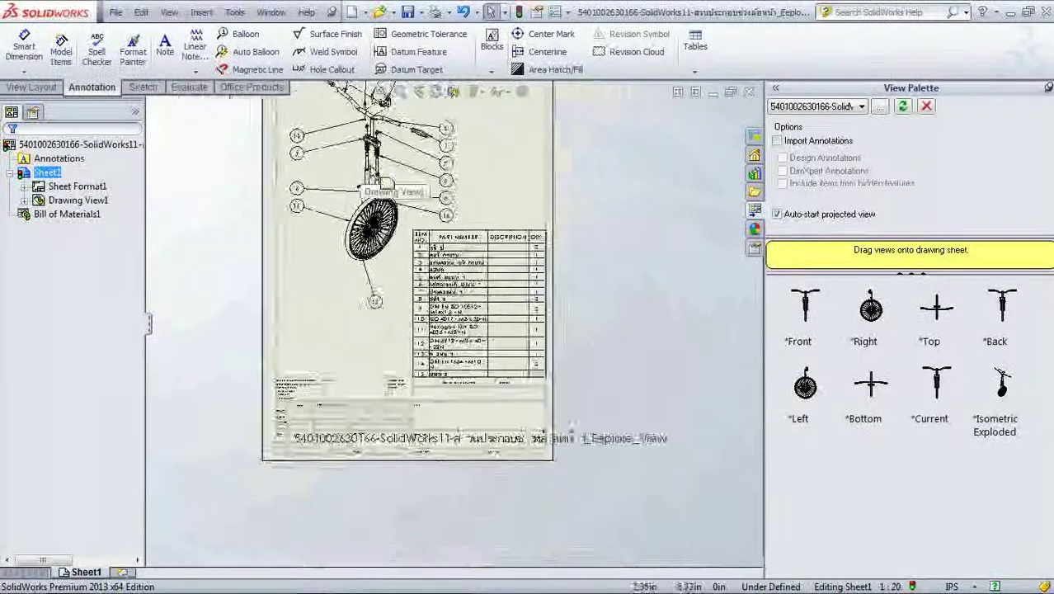
{"action": "scroll", "coordinate": [598, 344], "scroll_direction": "up", "scroll_amount": 2}
{"action": "scroll", "coordinate": [598, 345], "scroll_direction": "up", "scroll_amount": 1}
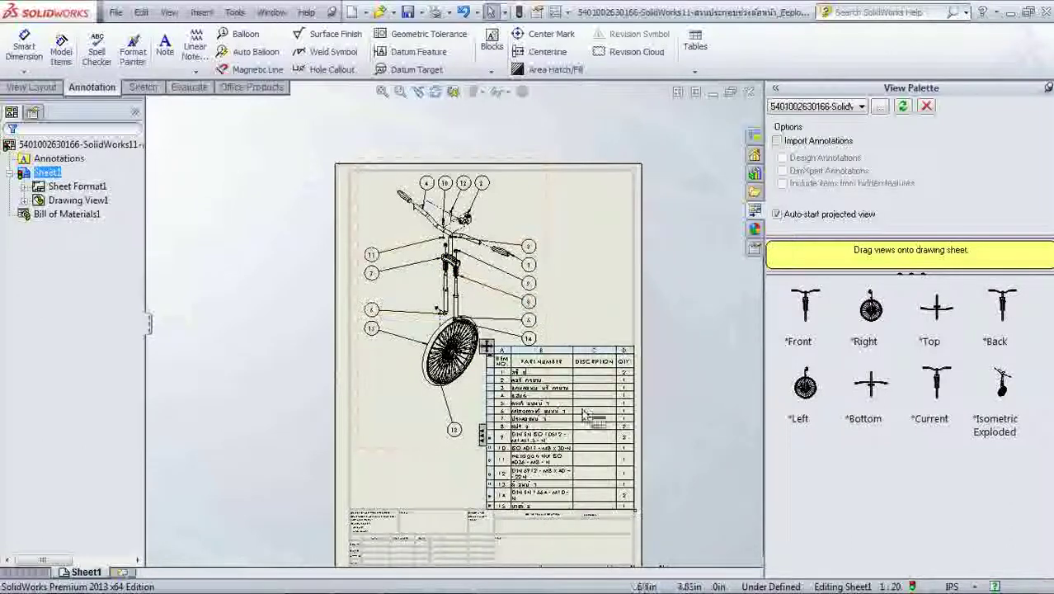
{"action": "scroll", "coordinate": [587, 416], "scroll_direction": "up", "scroll_amount": 1}
{"action": "scroll", "coordinate": [577, 417], "scroll_direction": "up", "scroll_amount": 1}
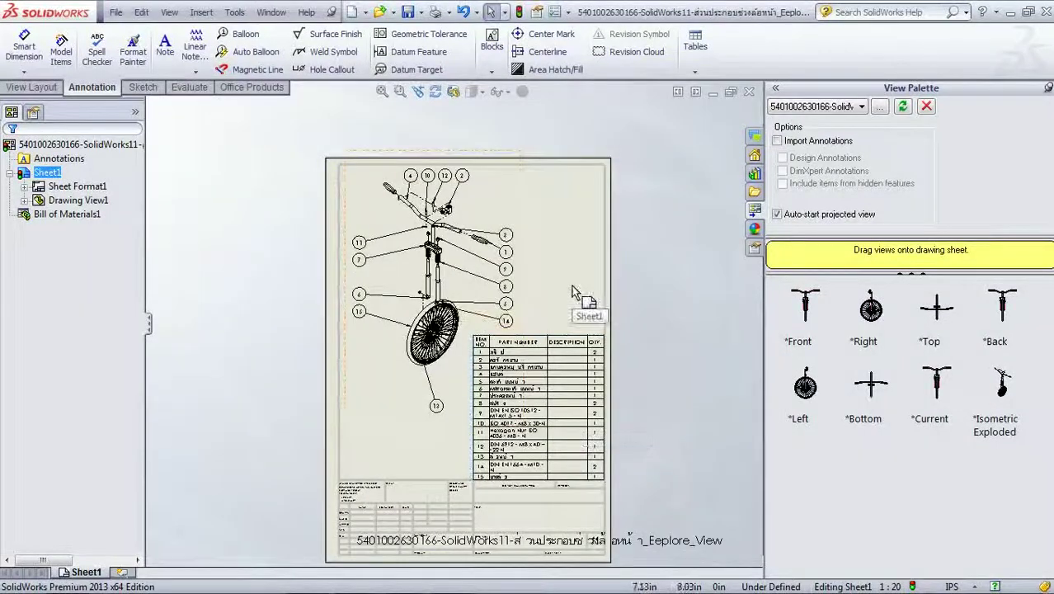